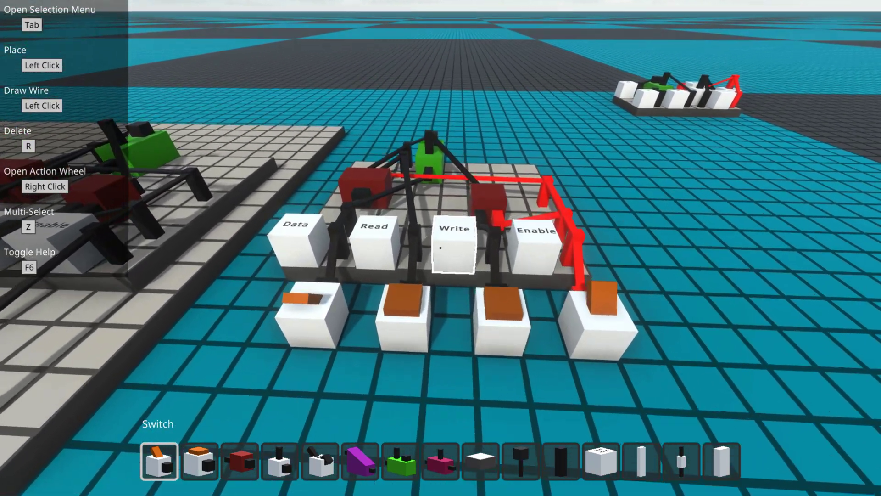
# - Turn off the Enable switch of the standalone memory cell
pyautogui.press('w')
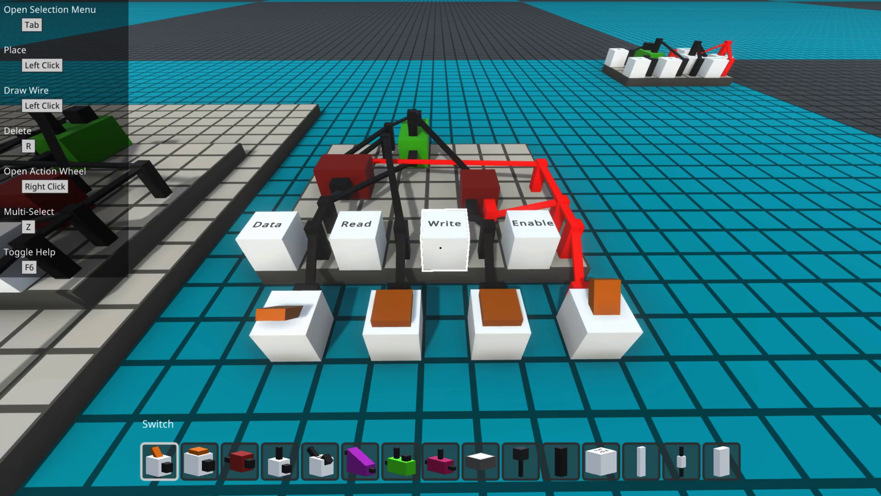
pyautogui.press('w')
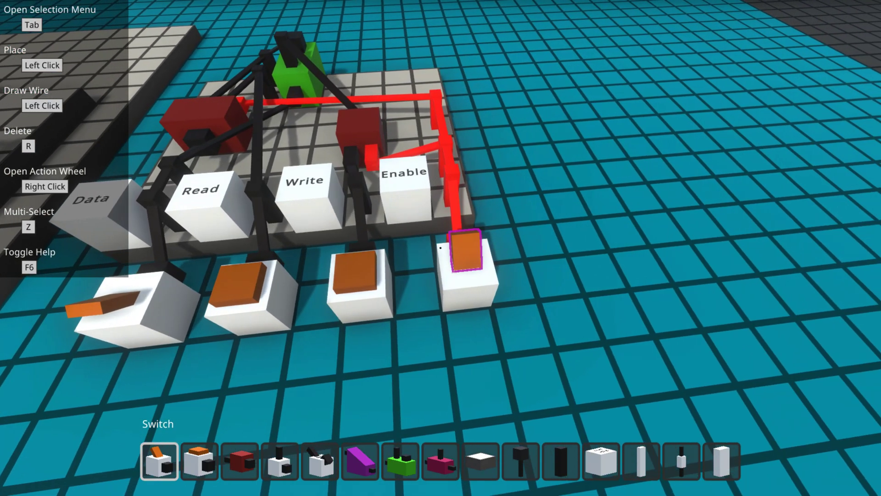
pyautogui.click(441, 249)
pyautogui.press('s')
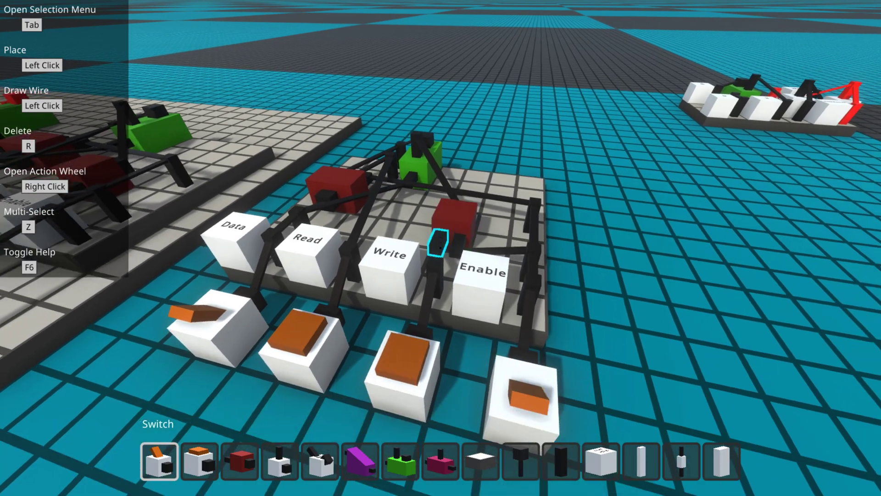
# - Examine the standalone memory cell and compare it with the large memory array beside it
pyautogui.press('d')
pyautogui.press('a')
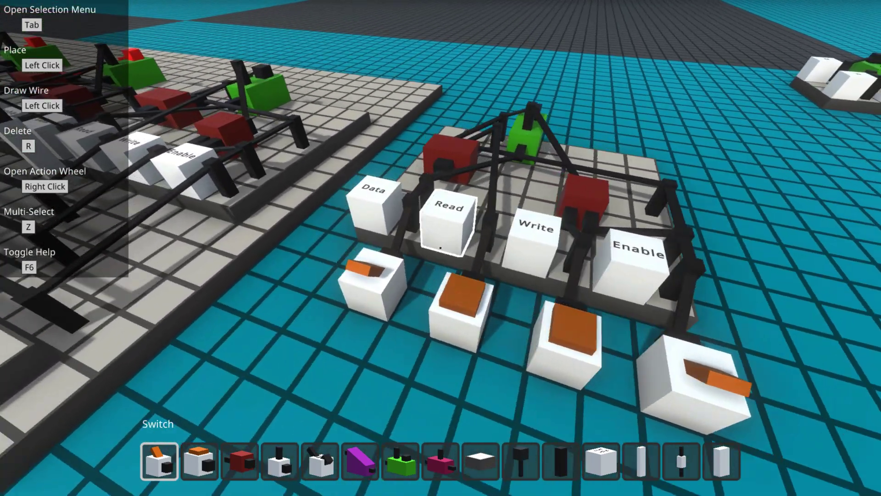
pyautogui.press('d')
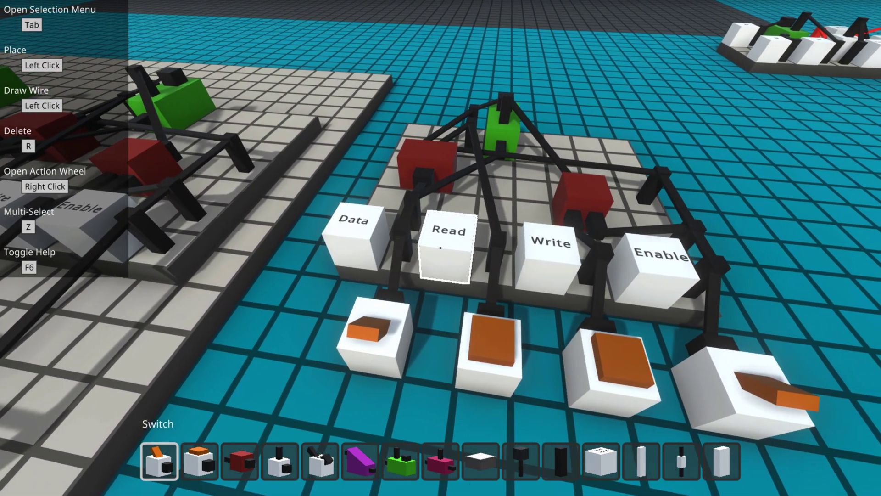
pyautogui.press('d')
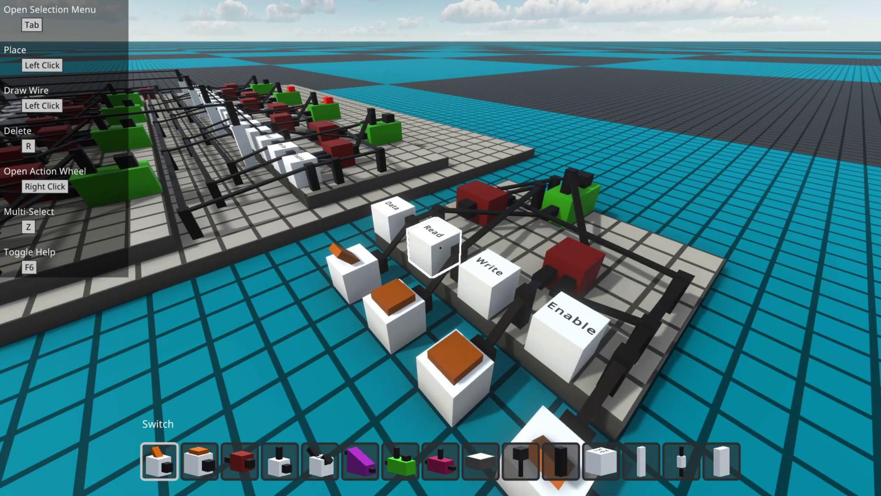
pyautogui.press('w')
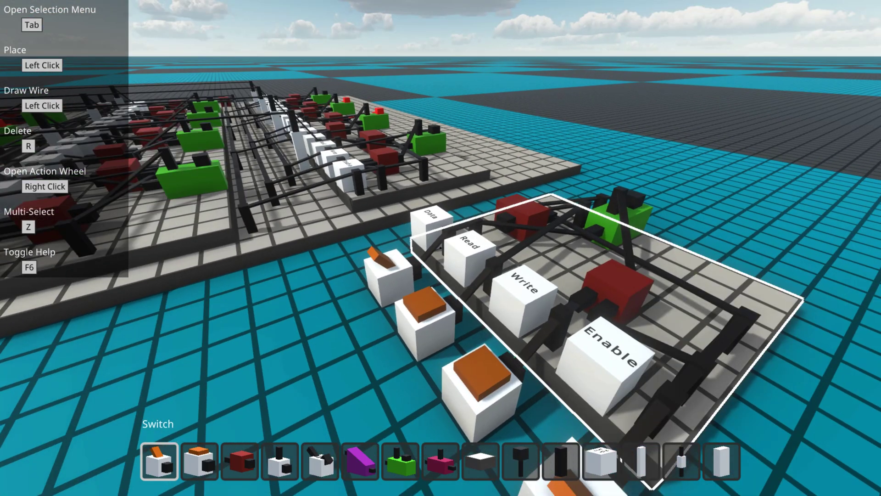
pyautogui.press('a')
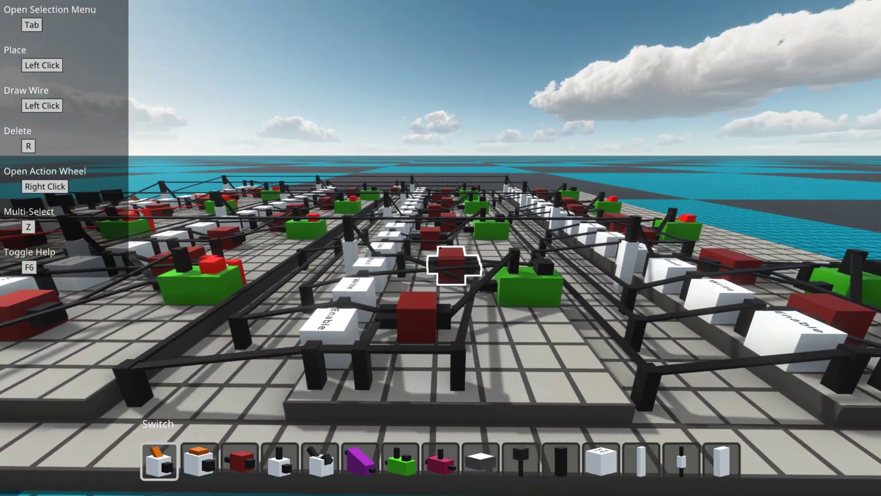
pyautogui.press('d')
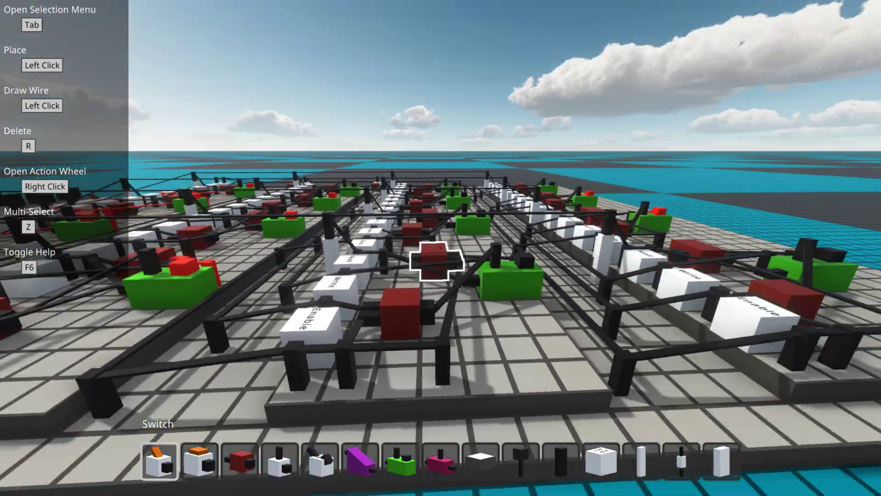
pyautogui.press('w')
pyautogui.press('w')
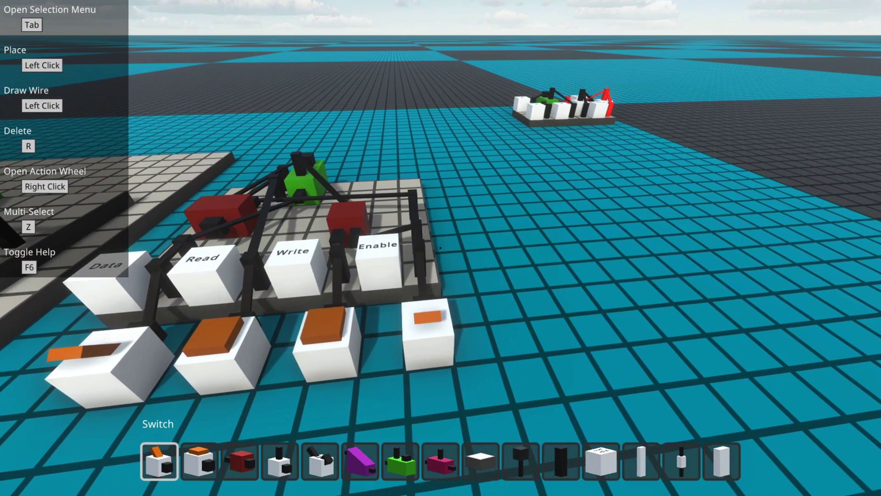
# - Turn on the Enable and Data switches of the standalone memory cell
pyautogui.press('a')
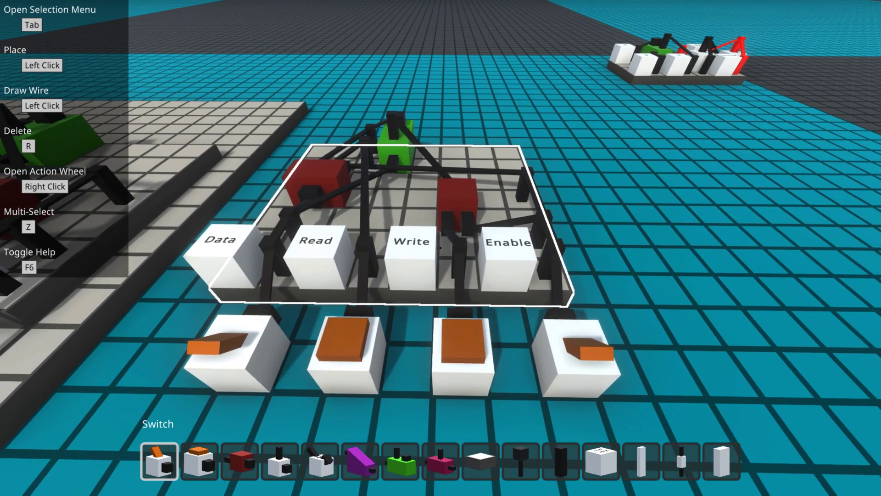
pyautogui.press('s')
pyautogui.press('d')
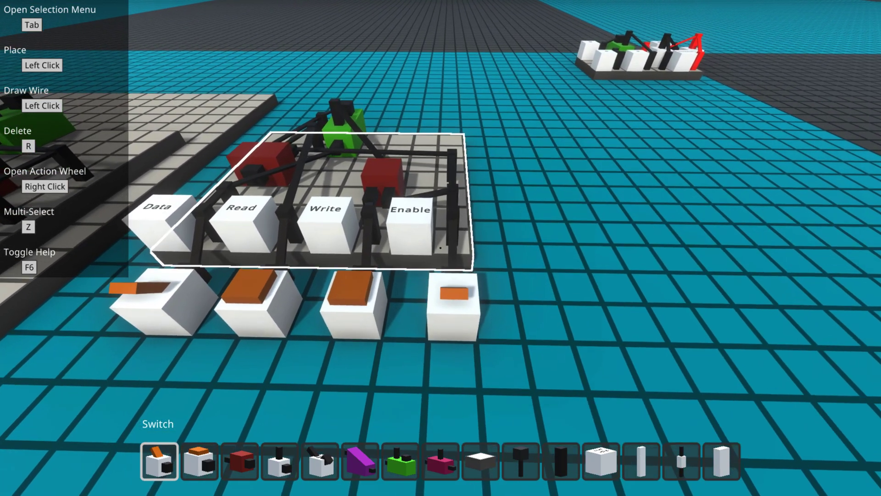
pyautogui.press('w')
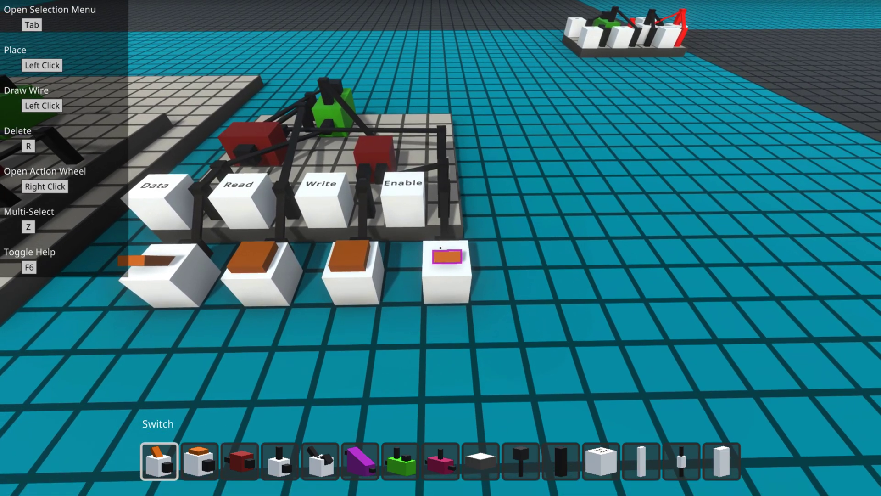
pyautogui.press('e')
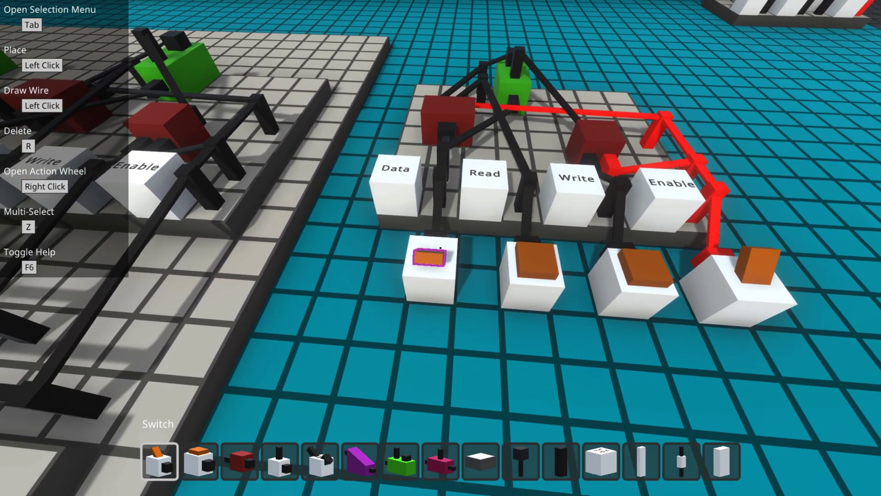
pyautogui.press('e')
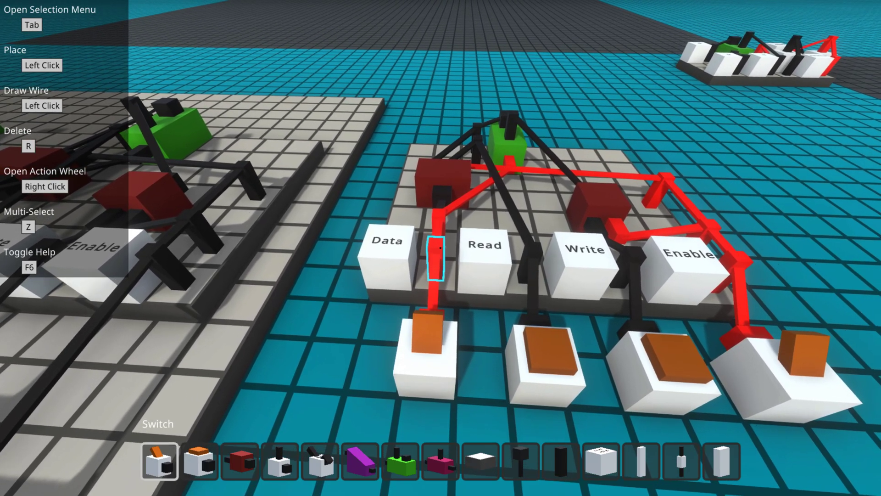
# - Store the data bit in the cell with the Write button and turn the Data switch off
pyautogui.press('d')
pyautogui.press('s')
pyautogui.press('e')
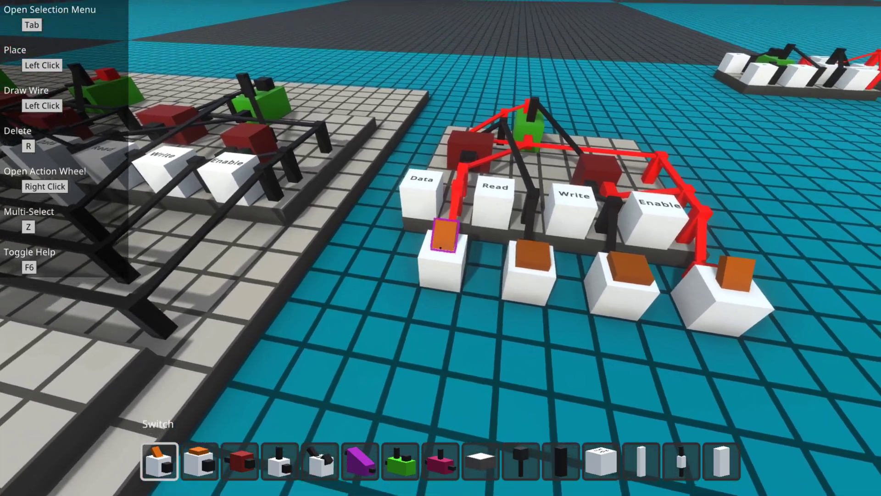
pyautogui.click(441, 248)
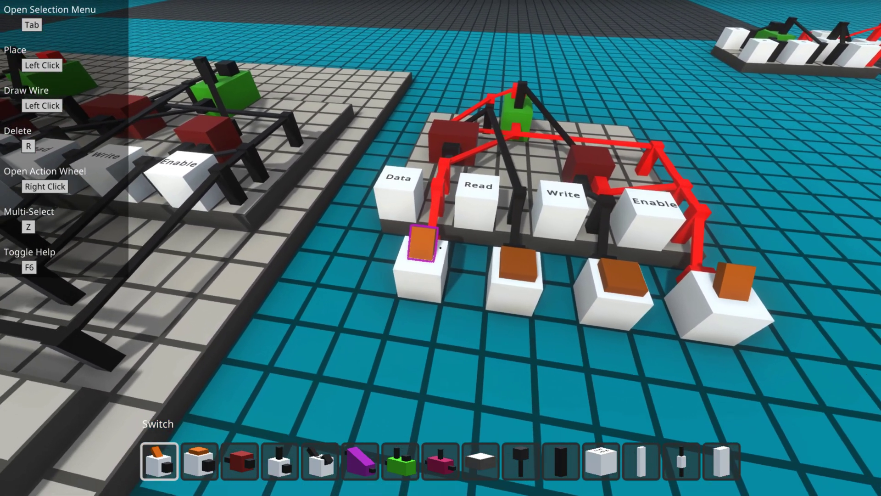
pyautogui.press('e')
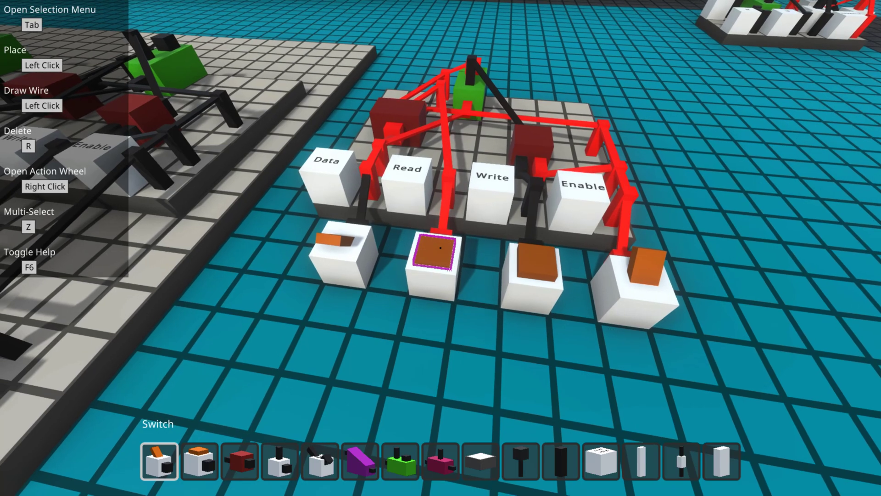
# - Read out the stored bit with the Read button and turn off the cell's Enable switch
pyautogui.press('e')
pyautogui.press('s')
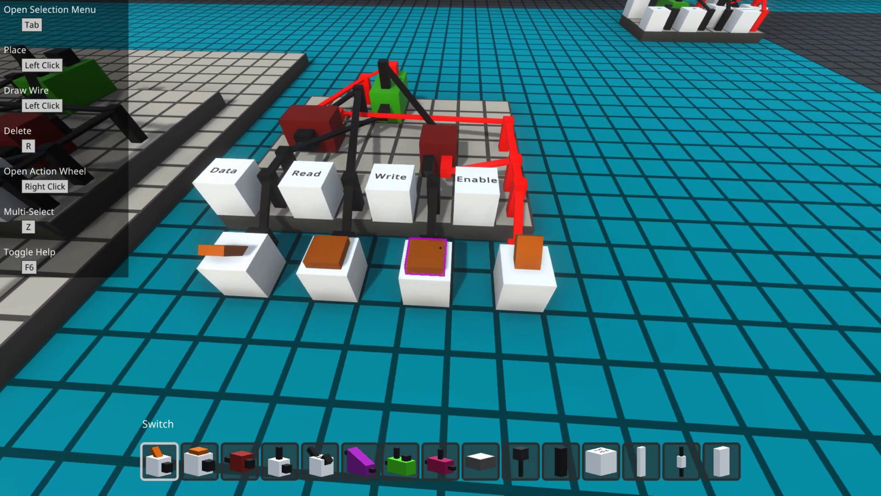
pyautogui.press('e')
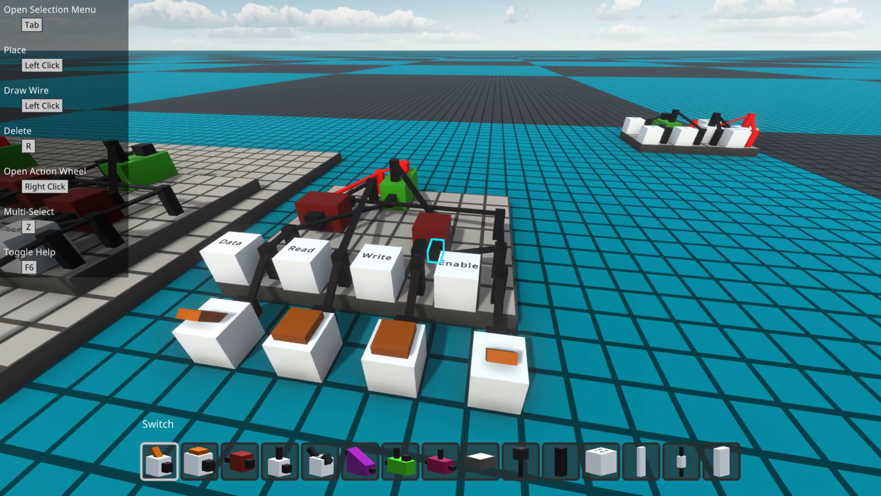
# - Inspect the green latch's output on the memory cell with its Enable switch off
pyautogui.press('d')
pyautogui.press('w')
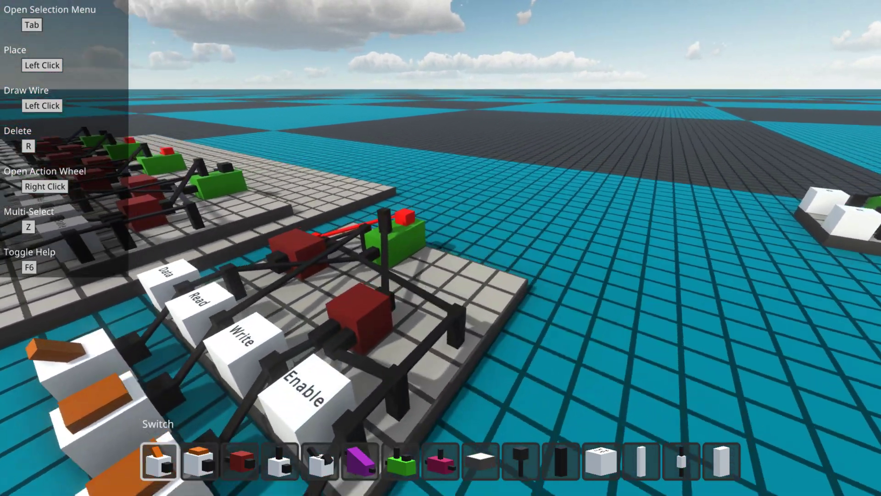
pyautogui.press('s')
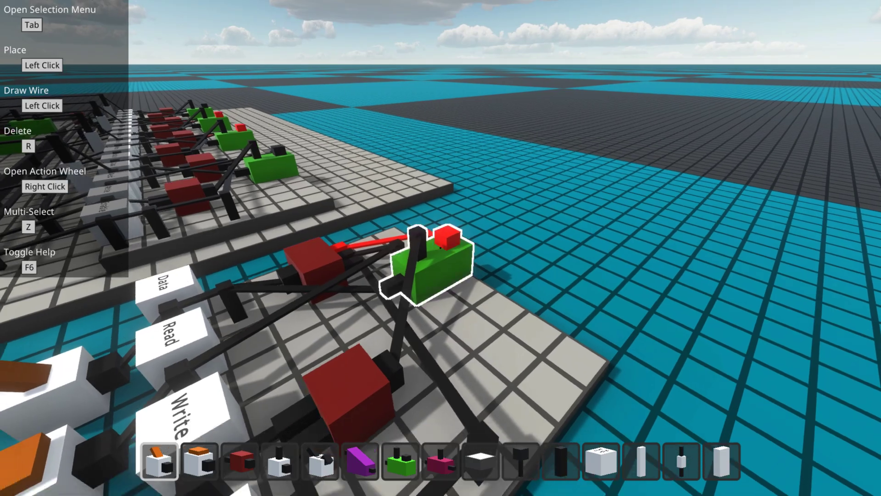
pyautogui.press('a')
pyautogui.press('1')
pyautogui.press('a')
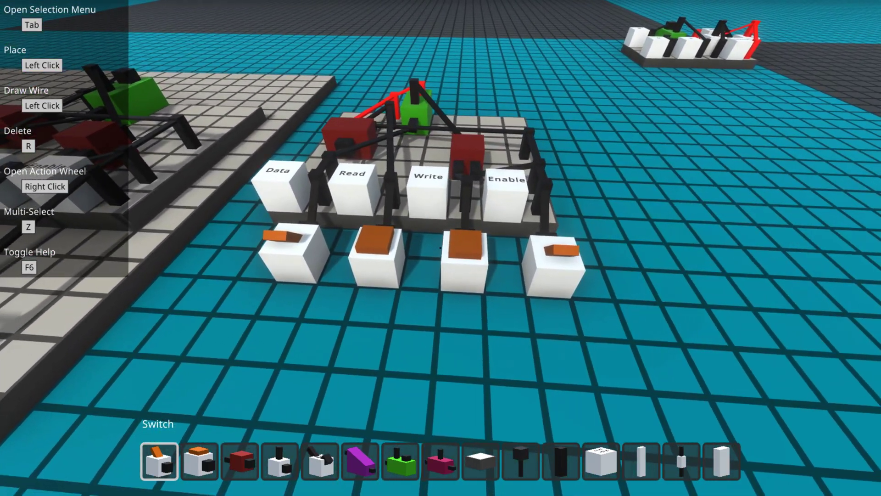
pyautogui.click(441, 248)
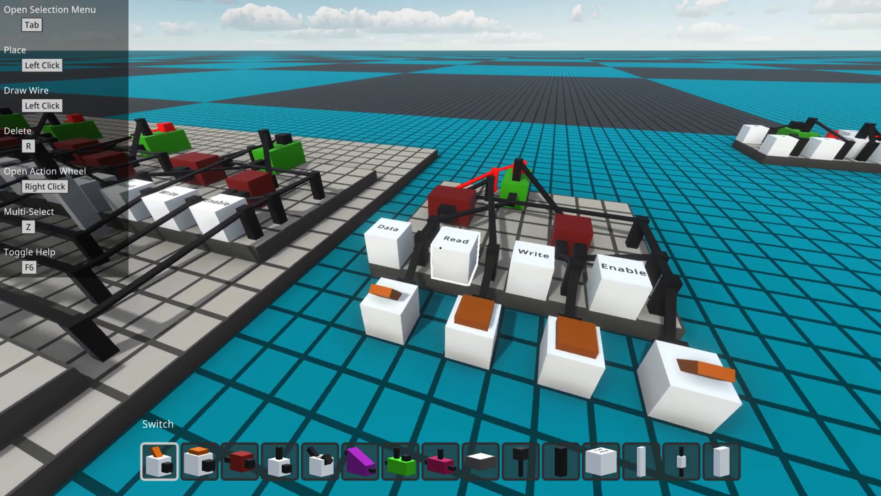
# - Examine from several sides how the cell's inputs are wired through the red gates to the green latch
pyautogui.press('d')
pyautogui.press('a')
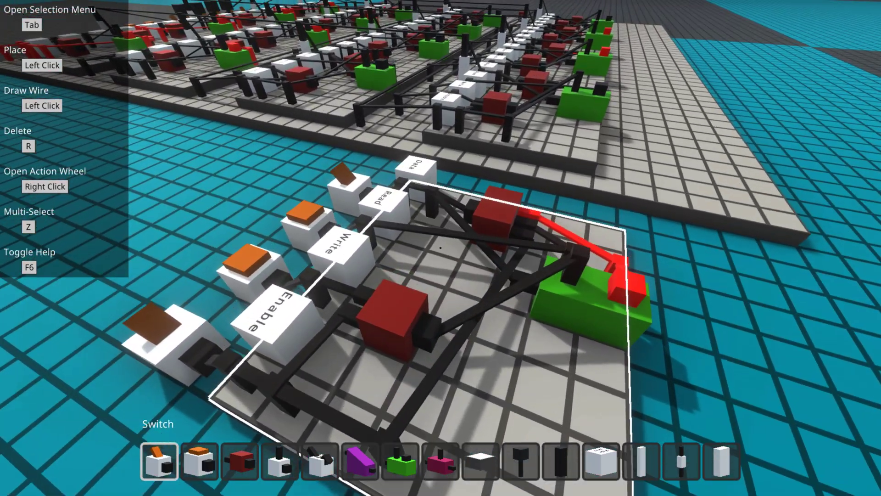
pyautogui.press('a')
pyautogui.press('w')
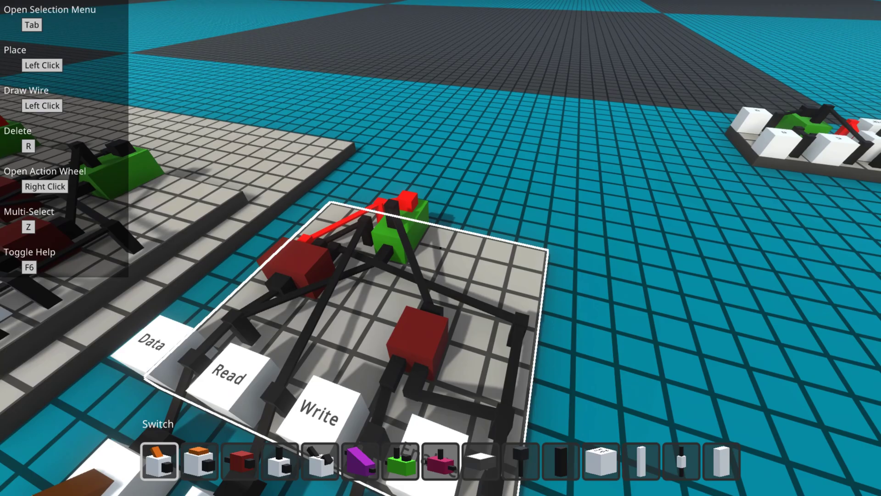
pyautogui.press('a')
pyautogui.press('s')
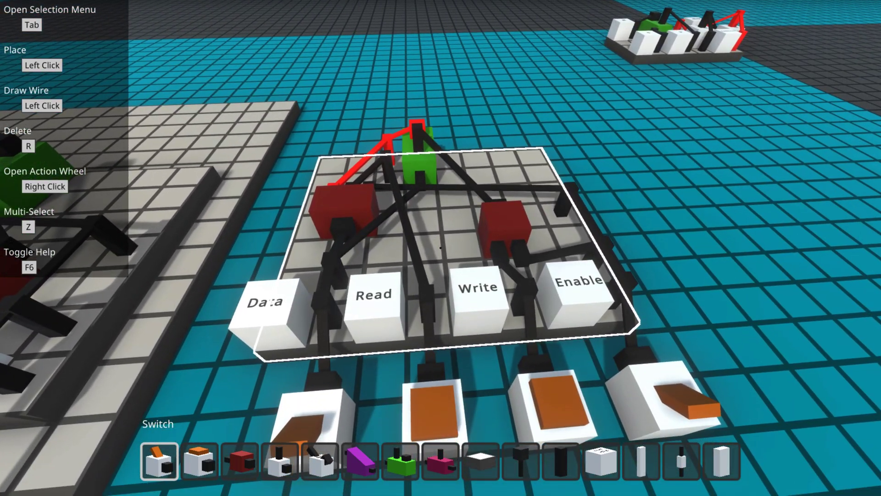
pyautogui.press('d')
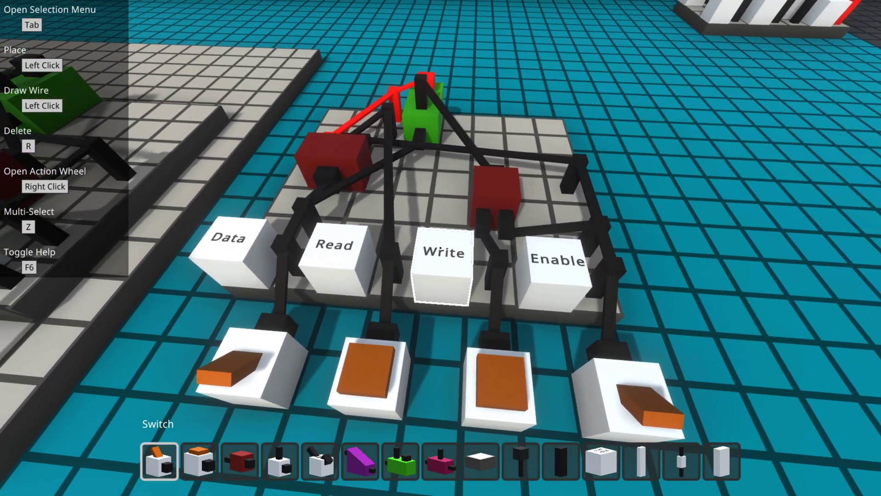
pyautogui.press('space')
pyautogui.press('w')
pyautogui.press('d')
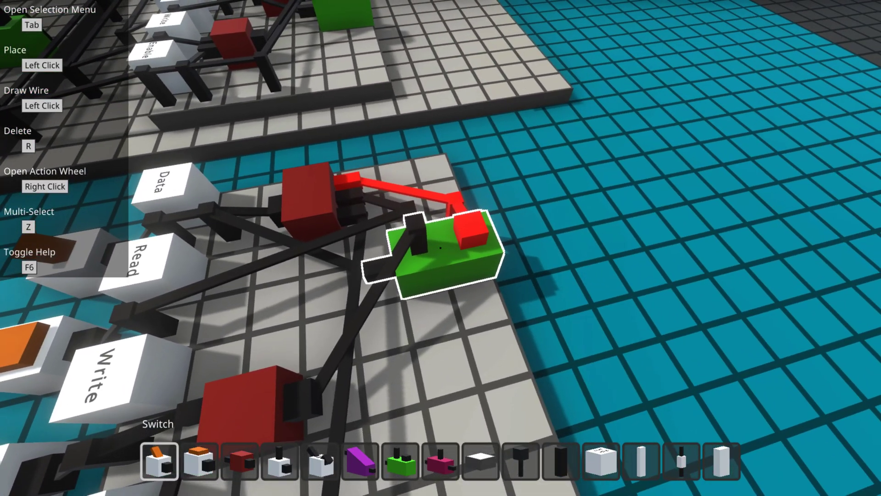
pyautogui.press('d')
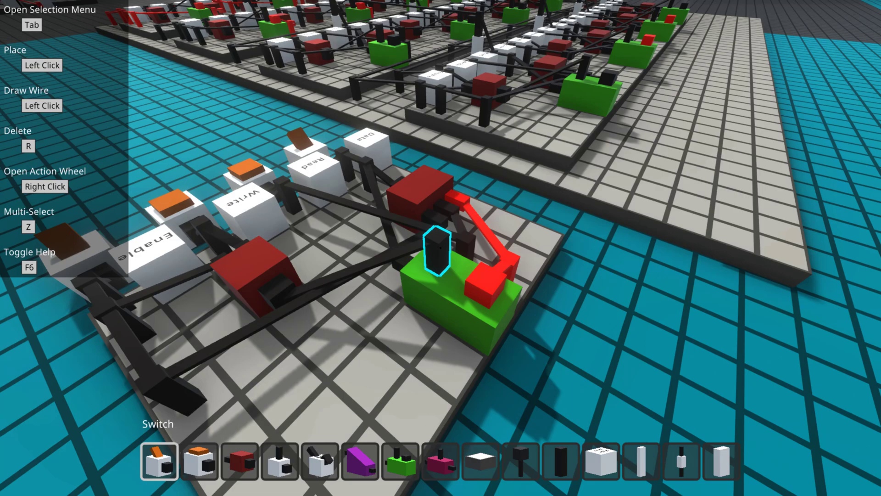
pyautogui.press('s')
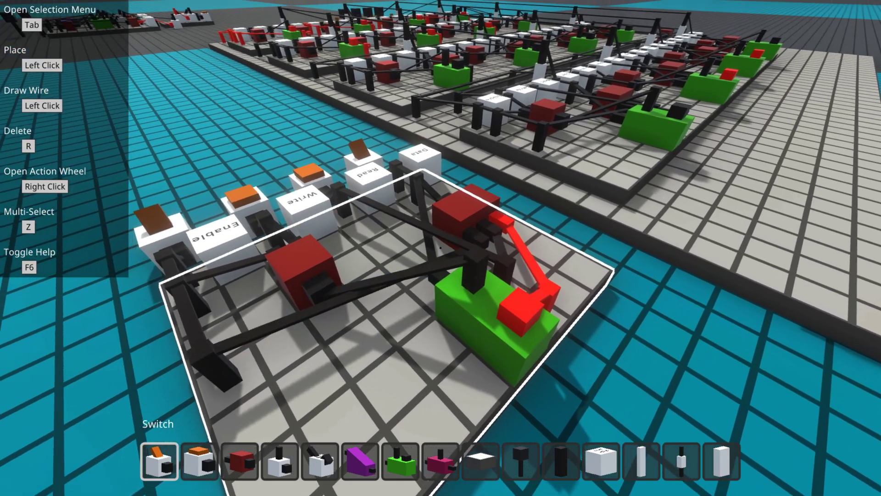
pyautogui.press('w')
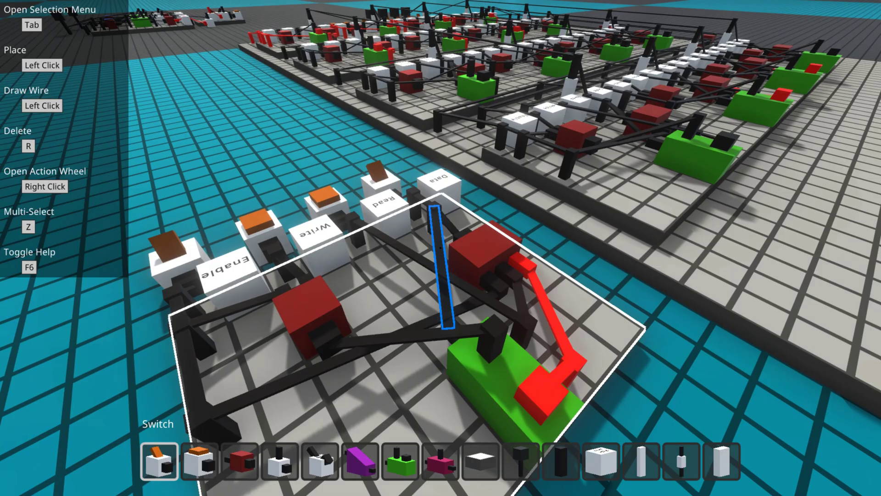
pyautogui.press('a')
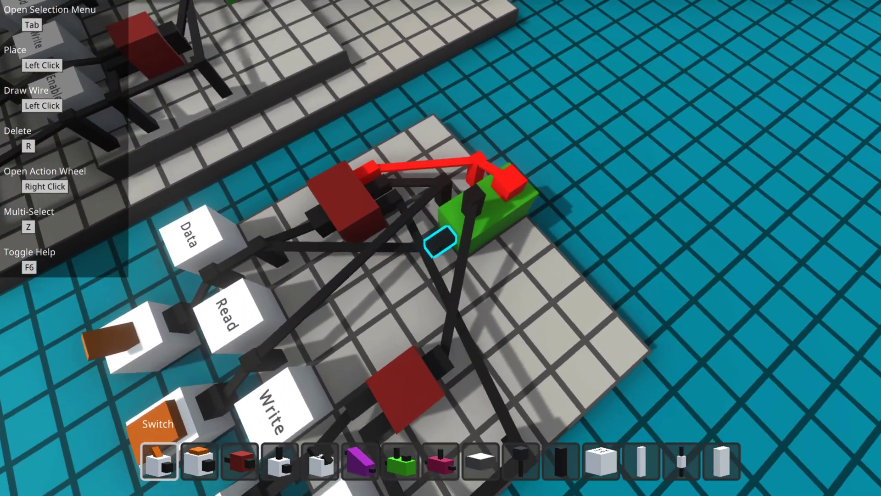
pyautogui.press('d')
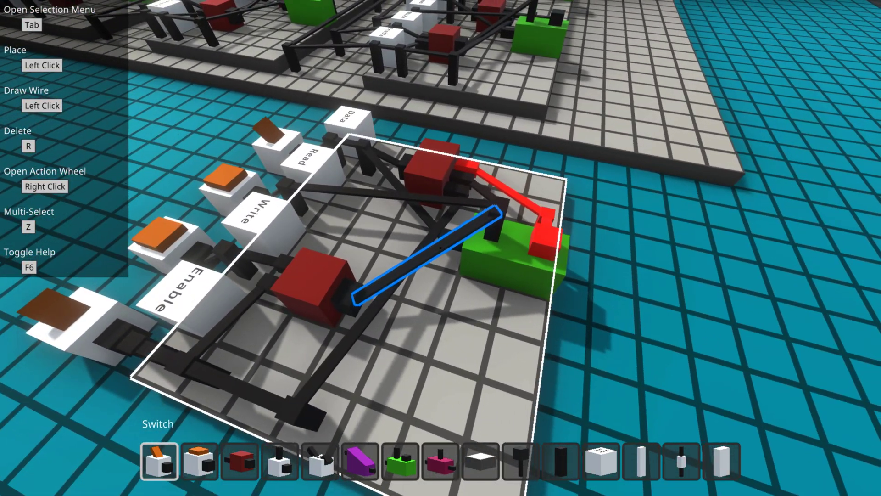
pyautogui.press('d')
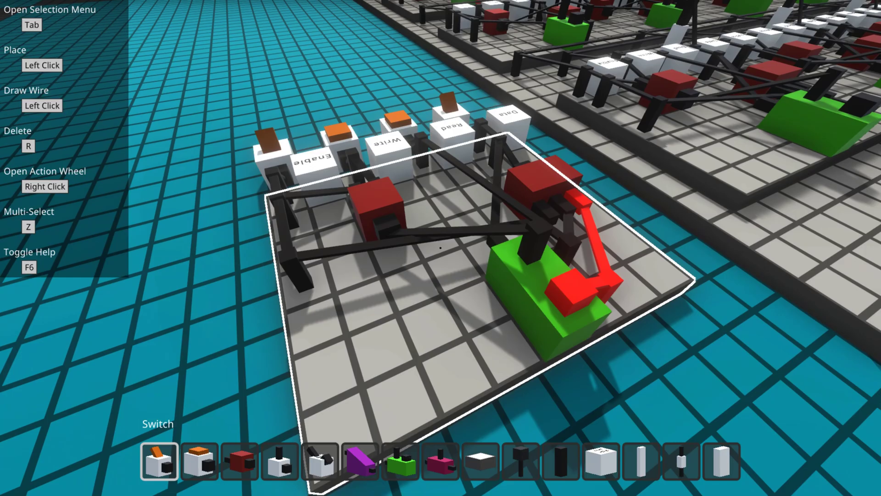
# - Examine how Write and Enable feed the red gate wired to the green latch, and follow its output toward the second gate
pyautogui.press('a')
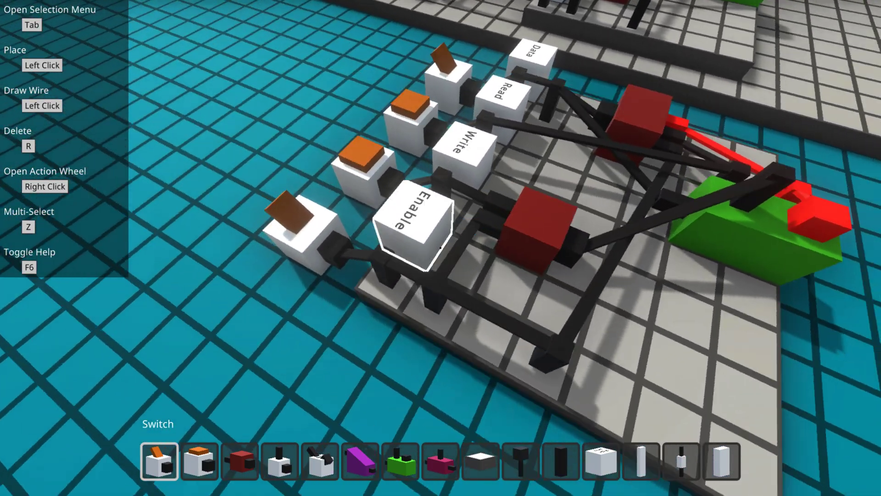
pyautogui.press('w')
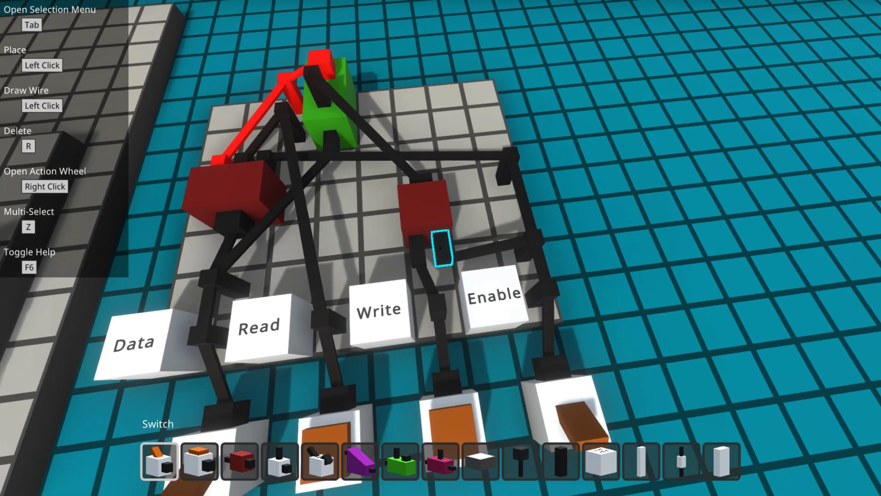
pyautogui.press('space')
pyautogui.press('w')
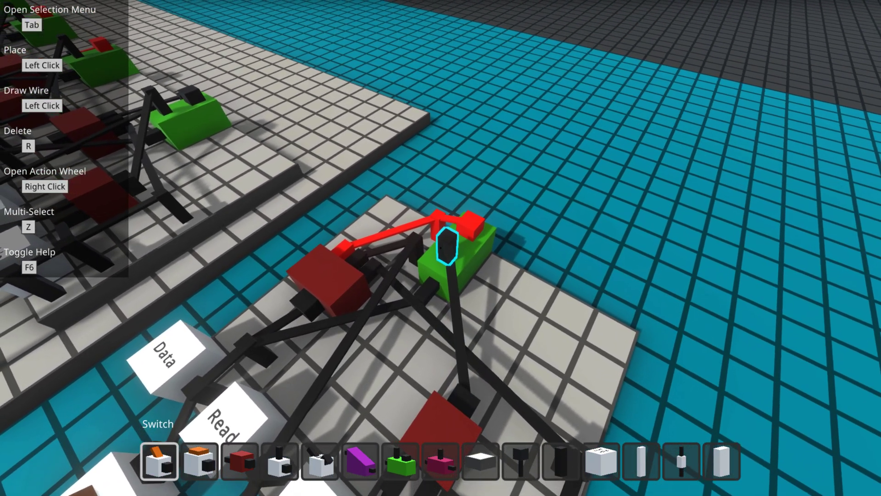
pyautogui.press('s')
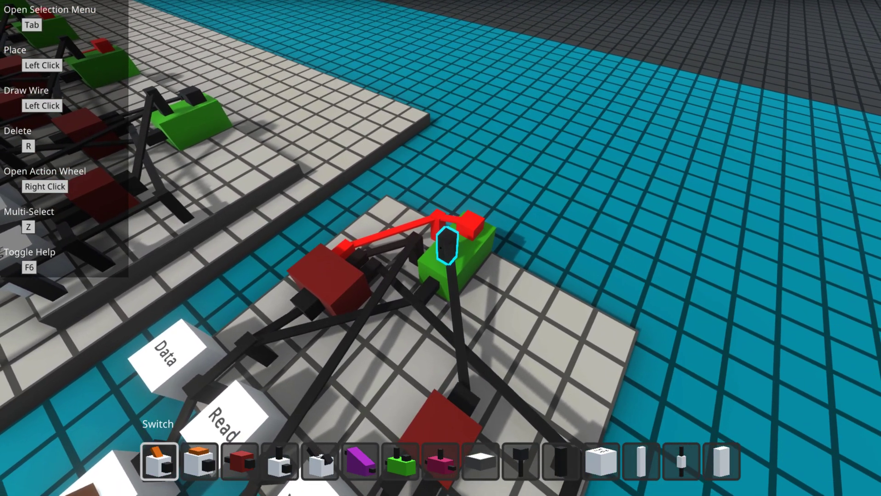
pyautogui.press('a')
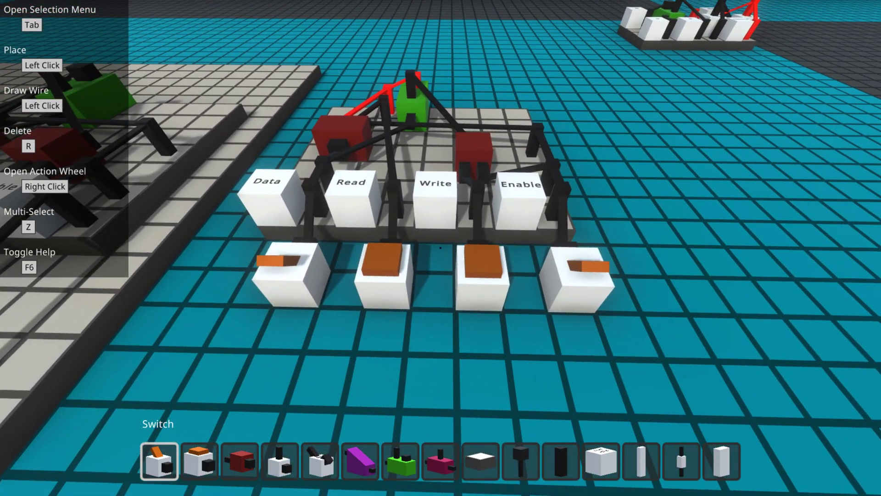
# - Set the simulation rate to 1 with the console command server "simulation.rate 1"
pyautogui.press('`')
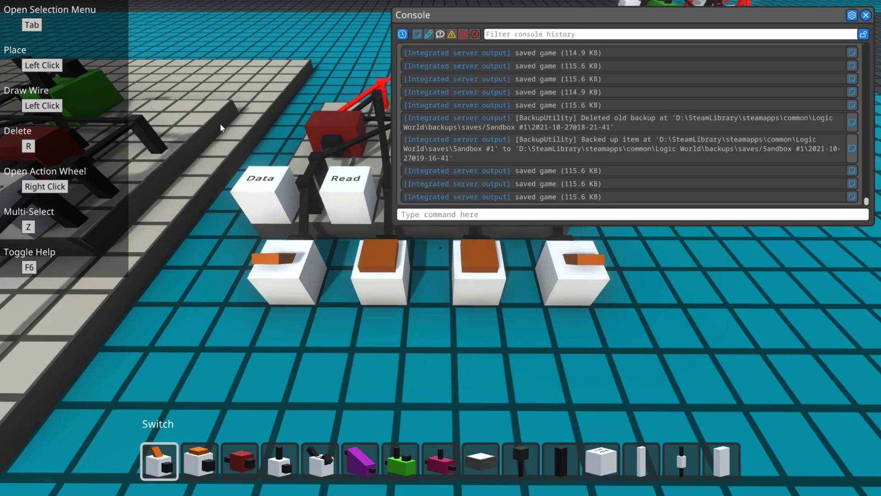
pyautogui.write('server "simulation.rate 1')
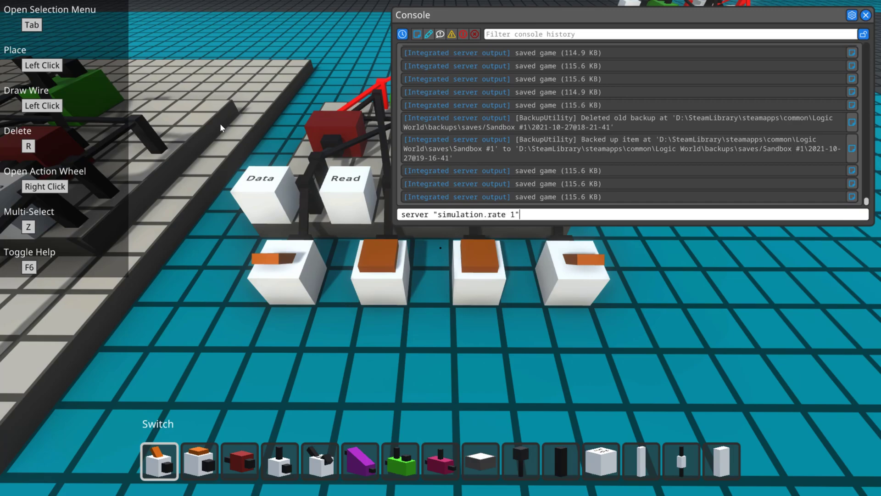
pyautogui.press('Return')
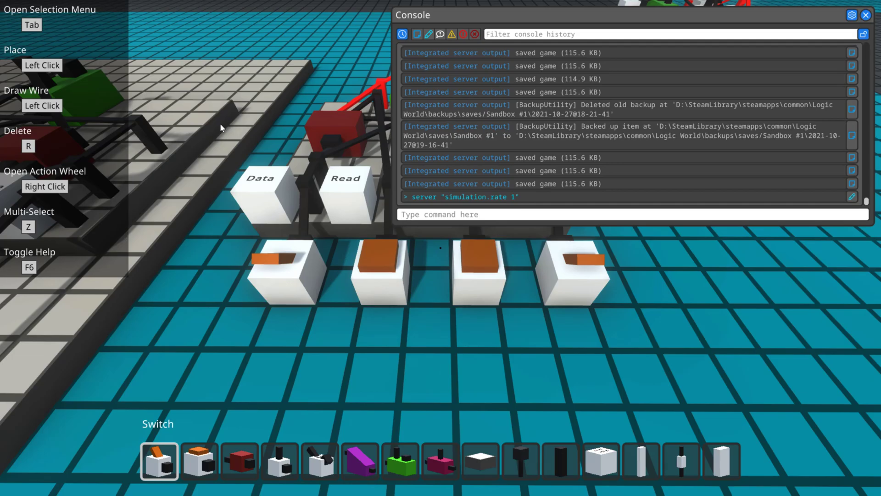
pyautogui.press('Escape')
# - Turn on the Enable switch of the single memory cell
pyautogui.press('a')
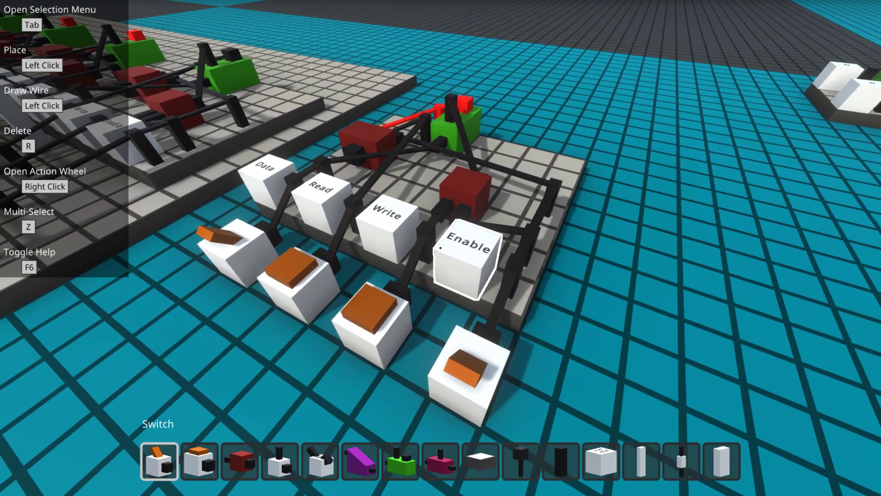
pyautogui.press('d')
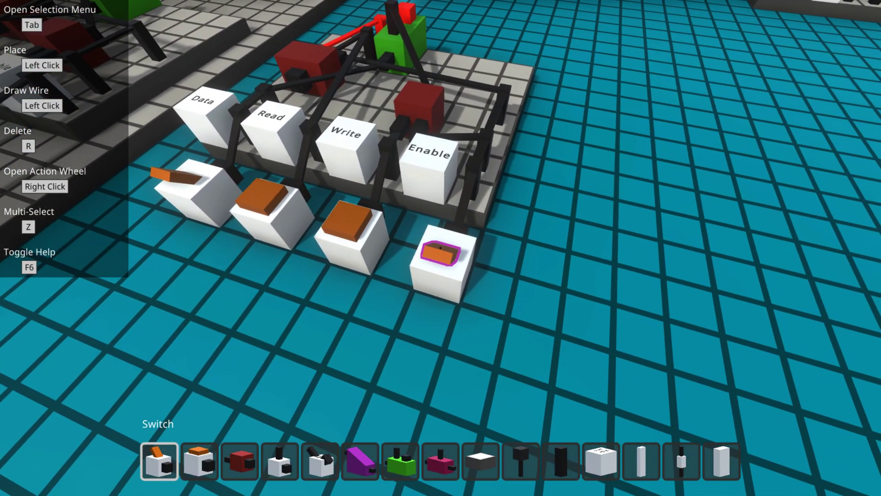
pyautogui.click(442, 248)
pyautogui.press('a')
pyautogui.press('d')
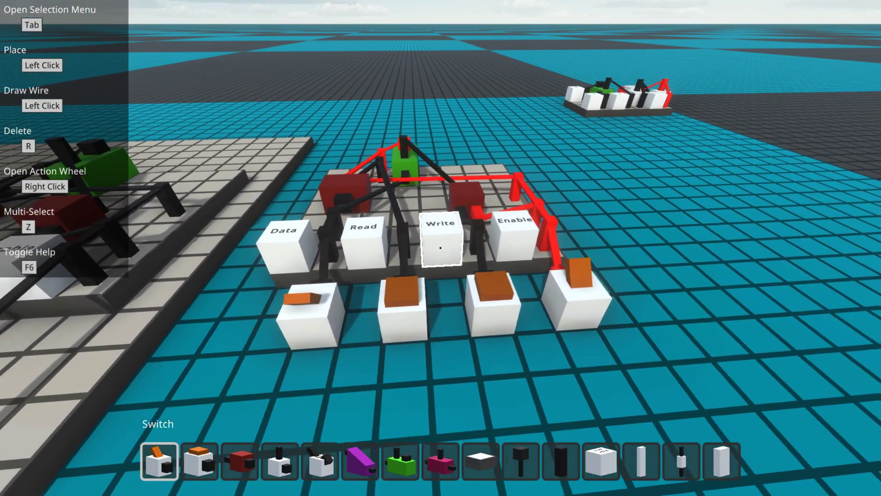
# - Follow the Enable signal to both red gates and examine the inputs and output of the green latch
pyautogui.press('d')
pyautogui.press('w')
pyautogui.press('s')
pyautogui.press('d')
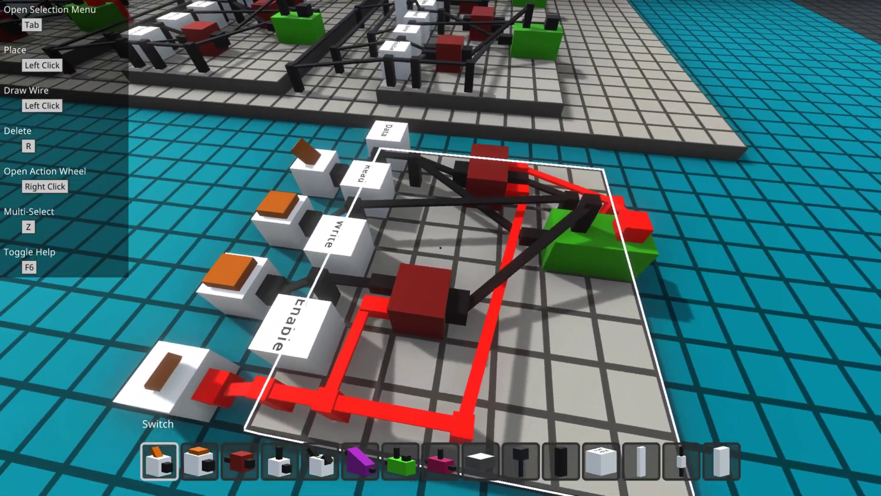
pyautogui.press('s')
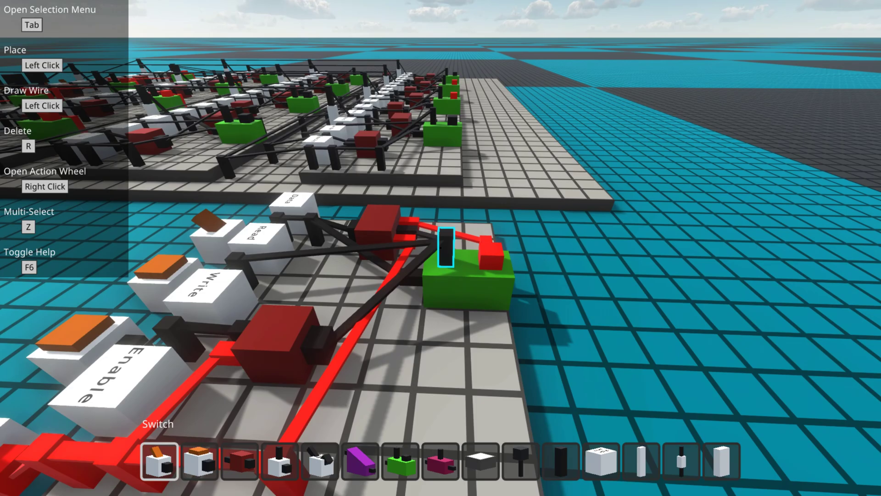
pyautogui.press('d')
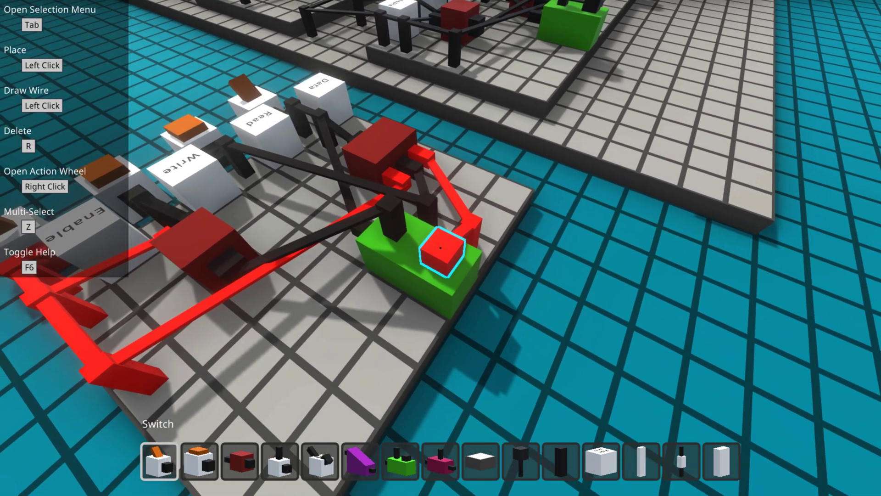
# - Write the switched-off Data value into the enabled cell and check the green latch's output
pyautogui.press('a')
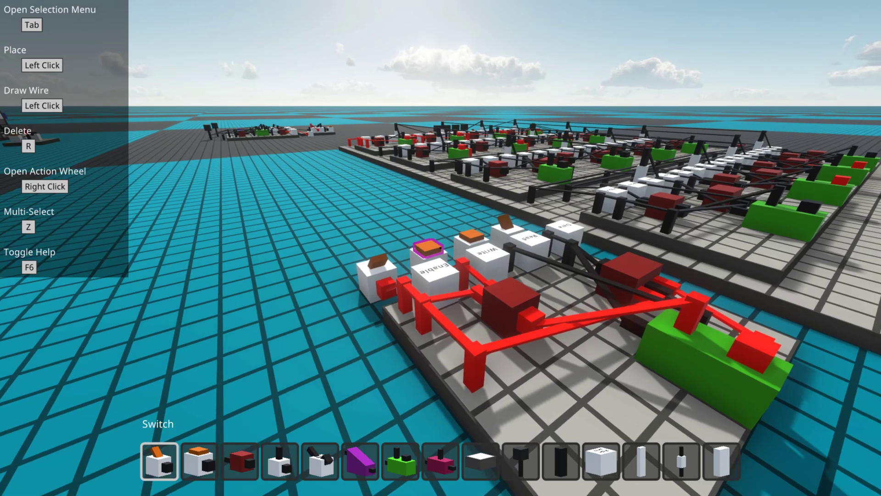
pyautogui.press('space')
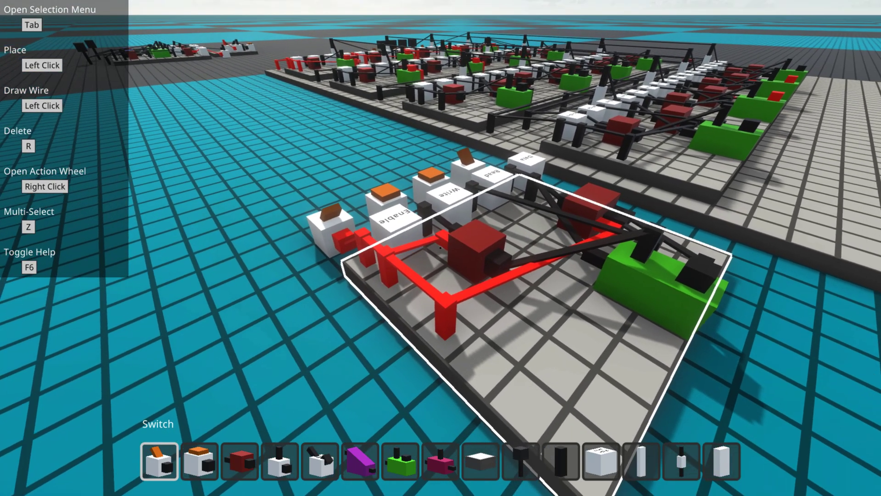
pyautogui.press('w')
pyautogui.press('d')
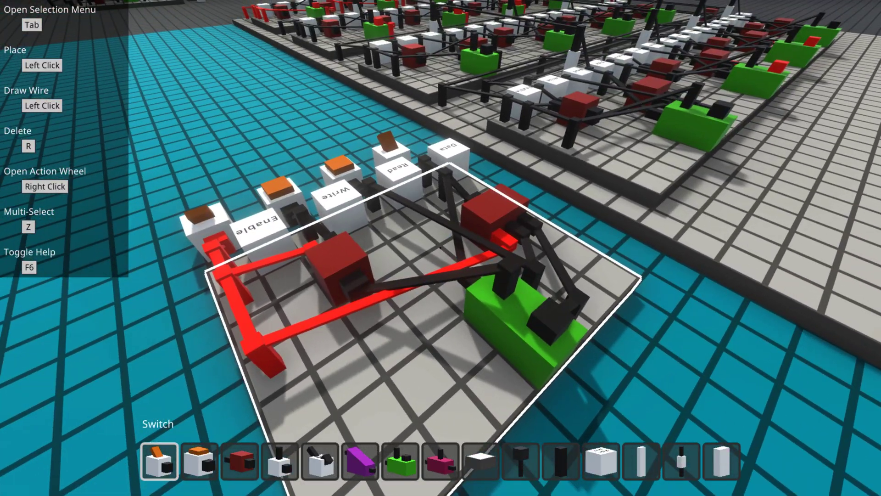
pyautogui.press('a')
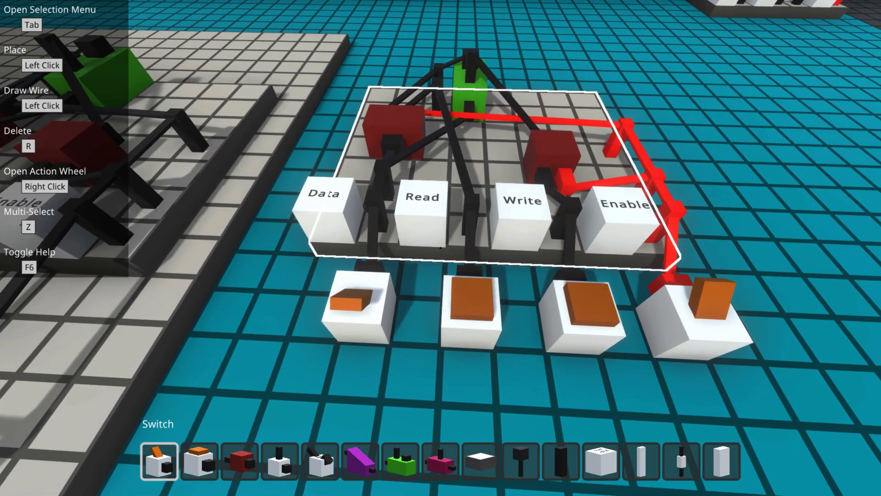
# - Examine the Enable, Read and latch output wires entering the red gate that drives the Data line
pyautogui.press('s')
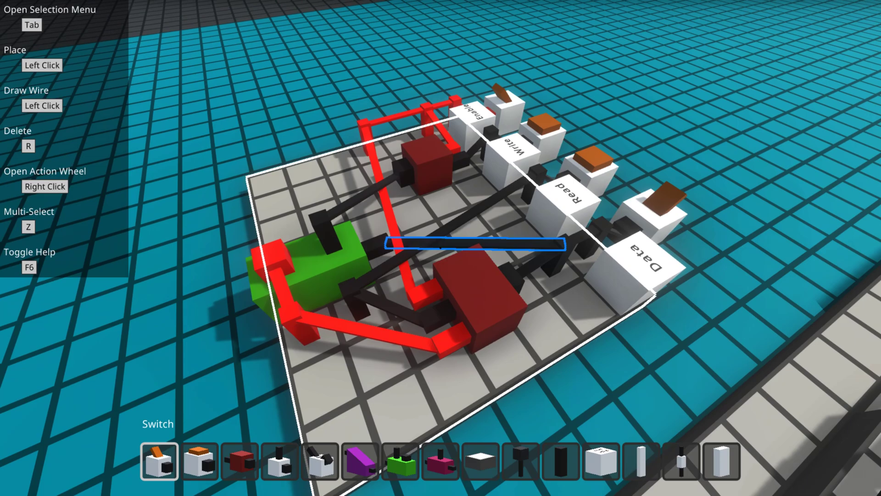
pyautogui.press('d')
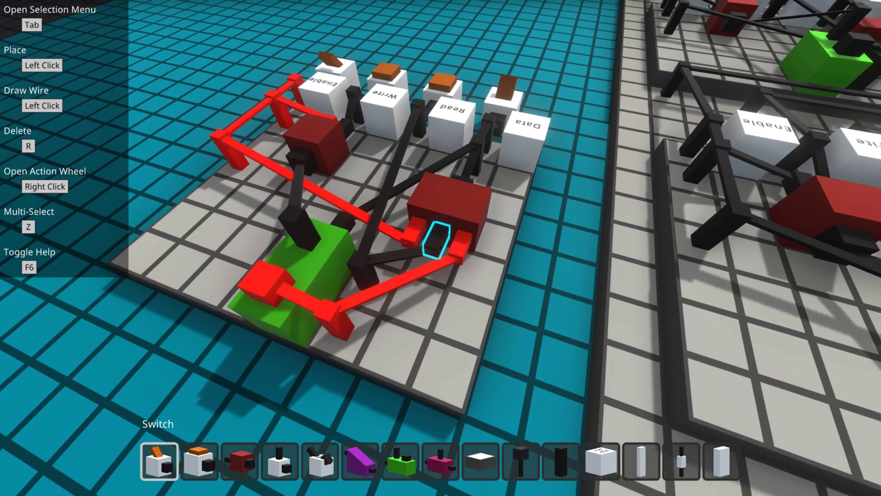
pyautogui.press('a')
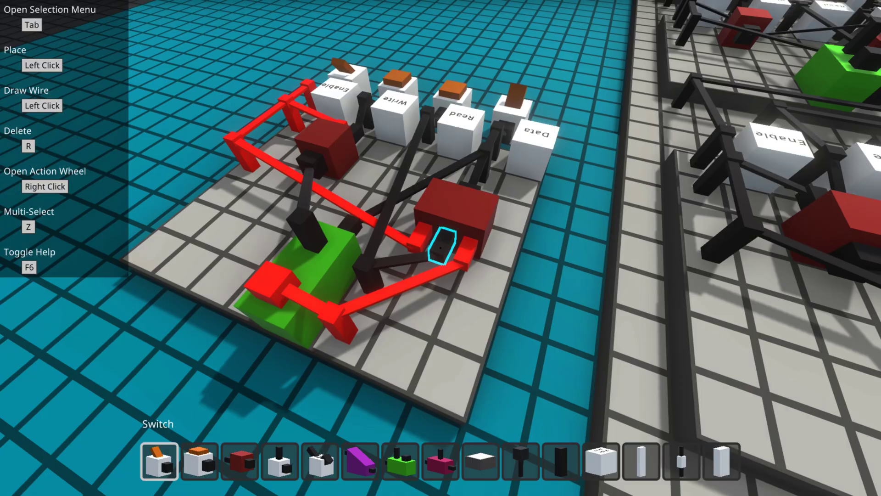
pyautogui.press('w')
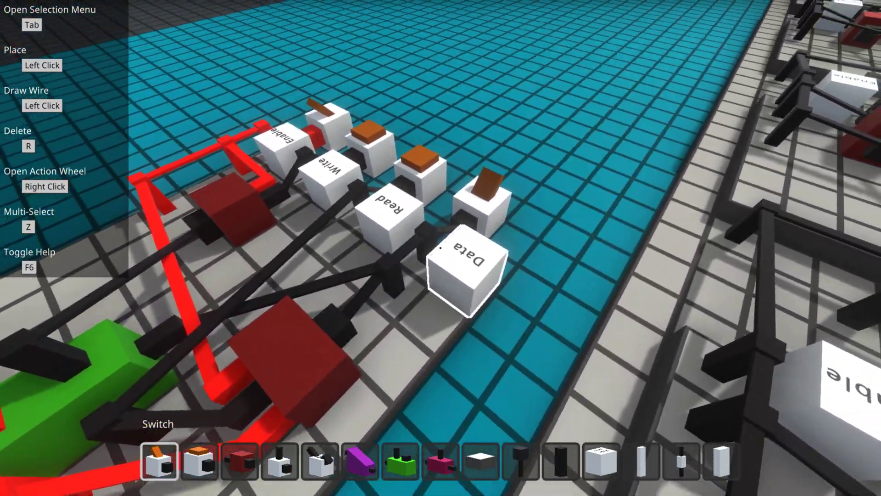
# - Read the stored bit out onto the cell's Data line with the Read button
pyautogui.press('d')
pyautogui.press('s')
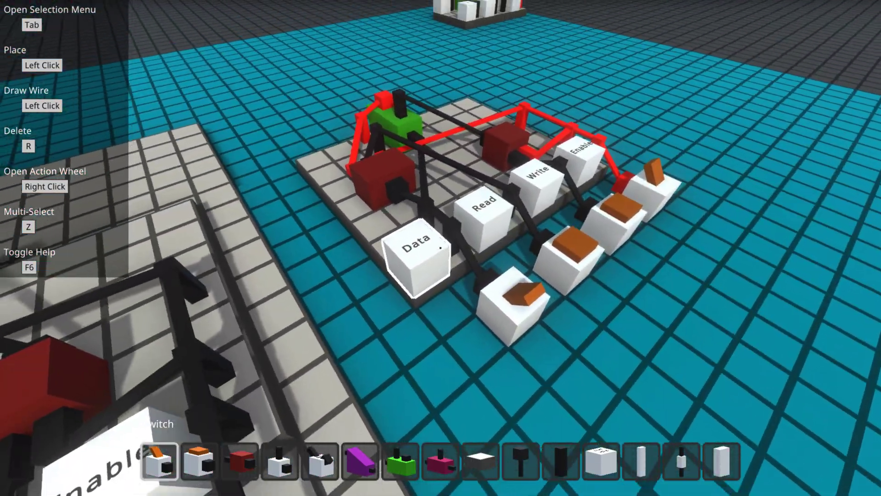
pyautogui.press('s')
pyautogui.press('d')
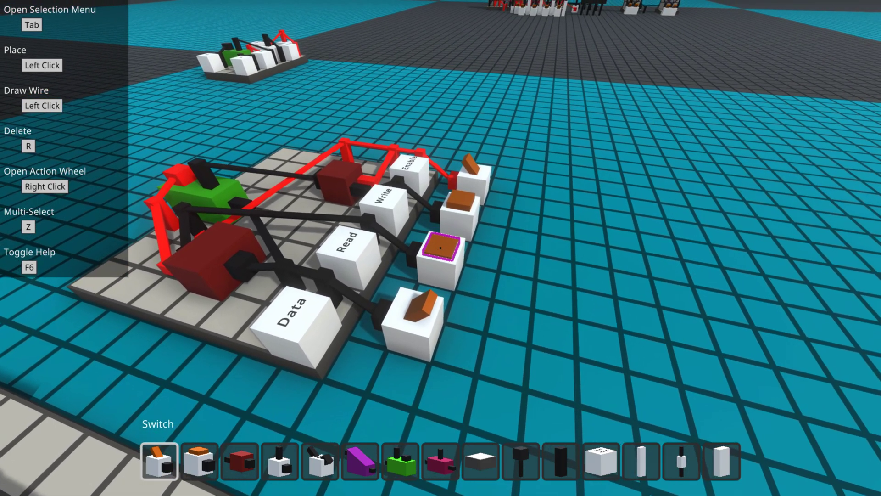
pyautogui.click(441, 248)
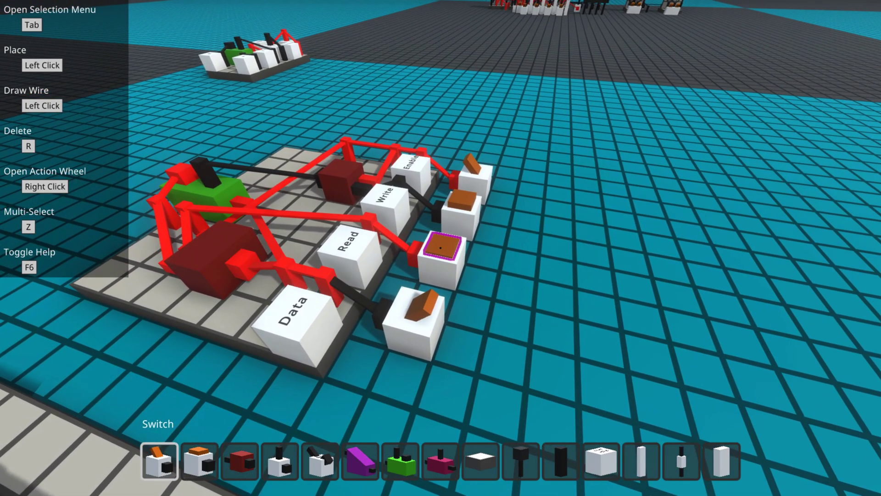
pyautogui.press('s')
pyautogui.press('d')
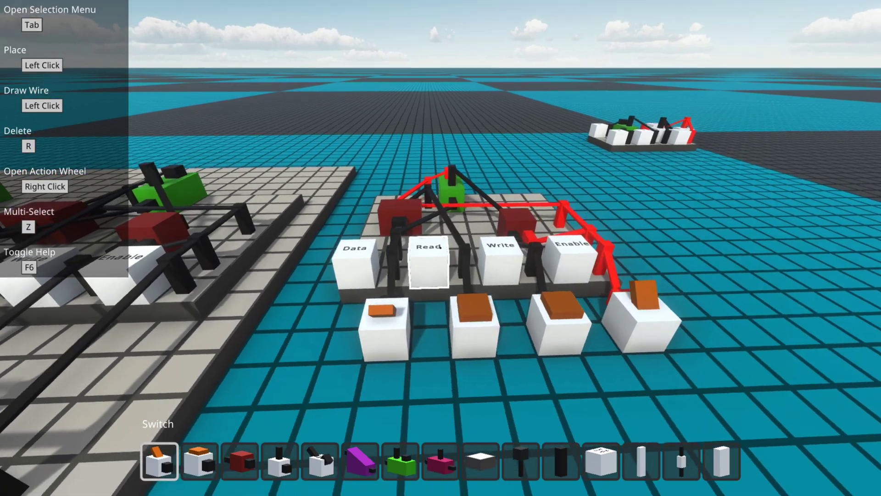
pyautogui.press('d')
pyautogui.press('w')
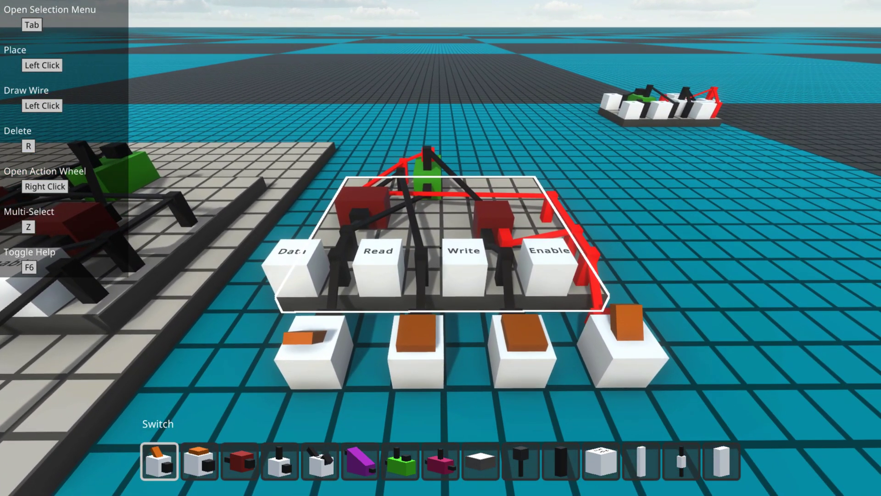